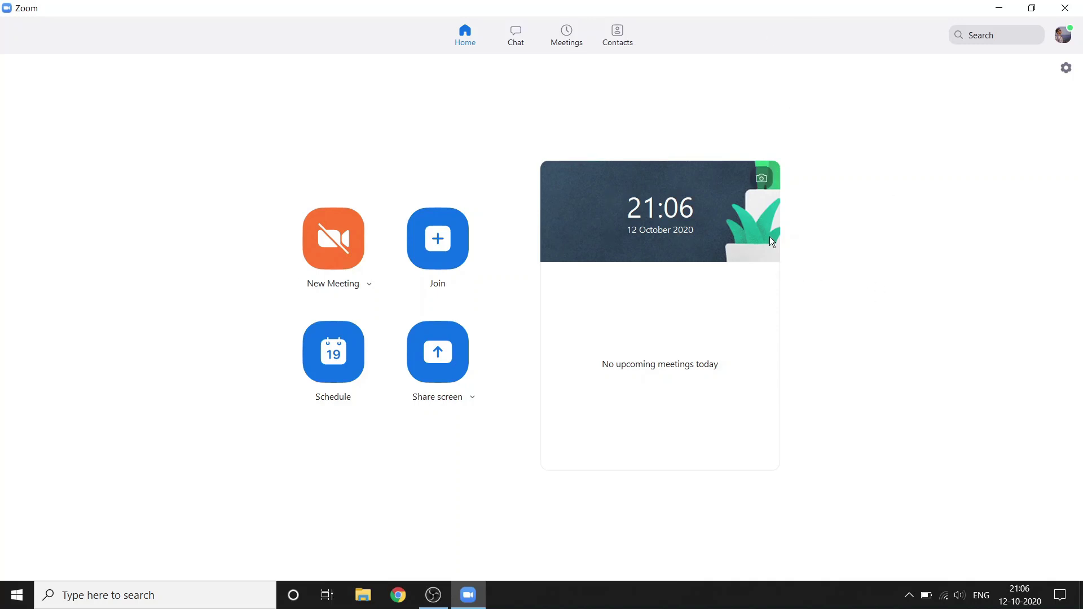
# Start a new meeting and join it with computer audio.
pyautogui.click(341, 248)
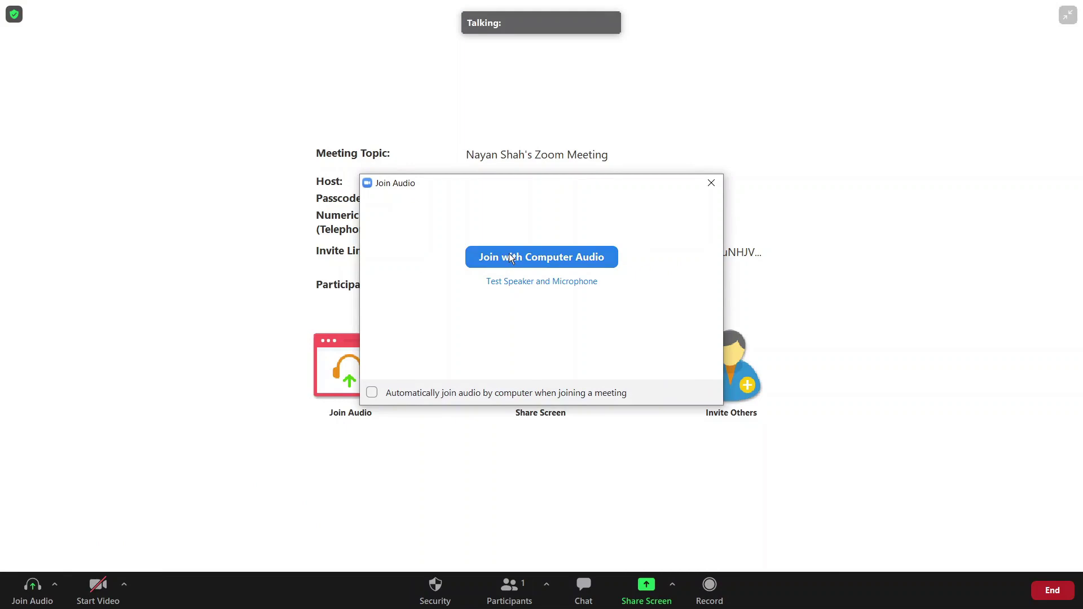
pyautogui.click(549, 258)
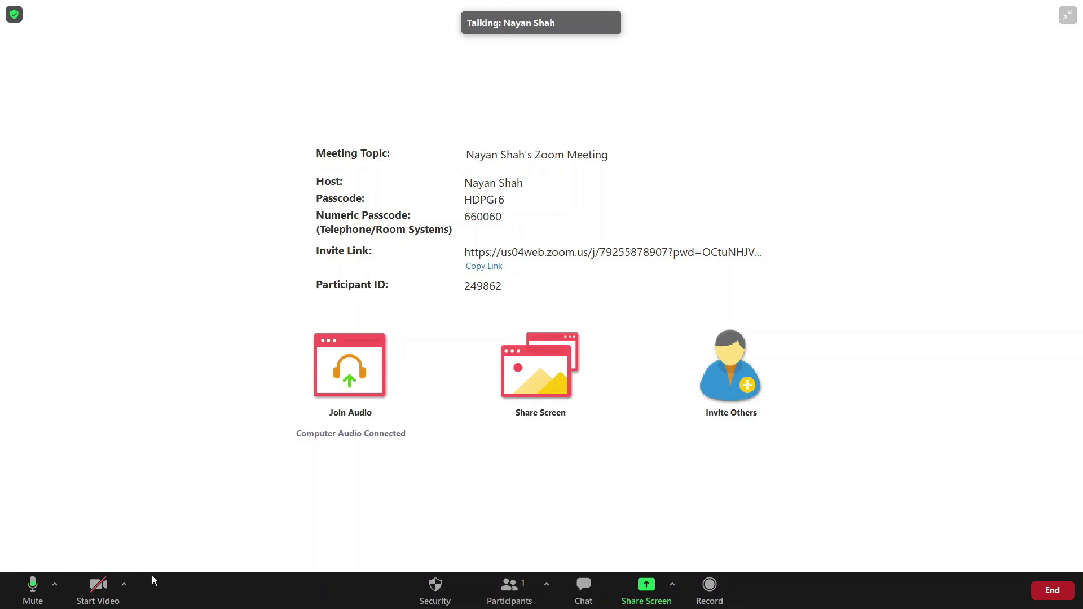
# Review the meeting's video settings, including the camera, My Video and participant display options, and close them.
pyautogui.click(126, 590)
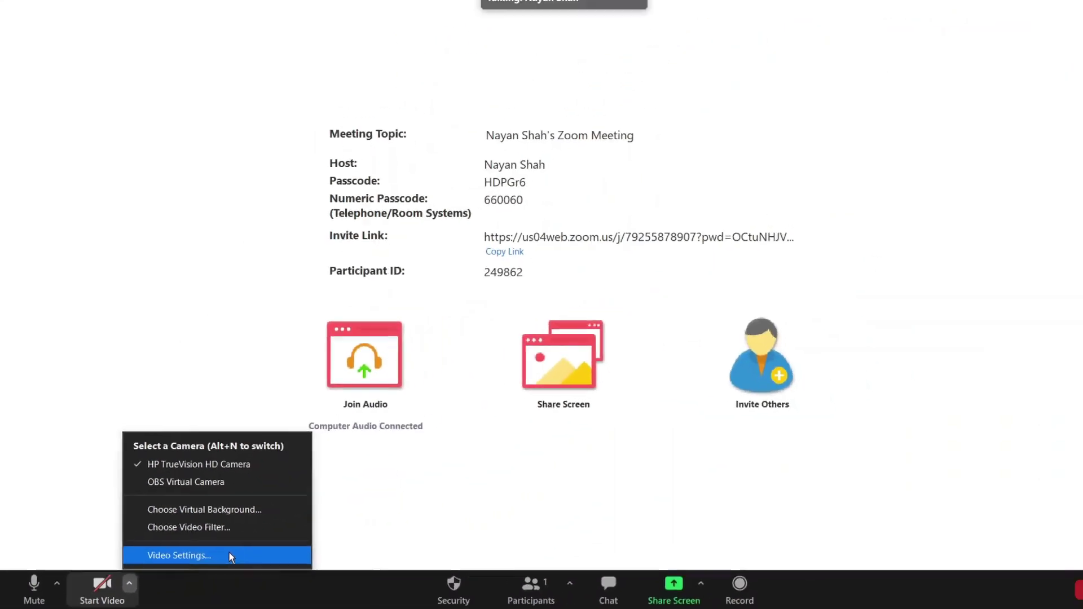
pyautogui.click(633, 457)
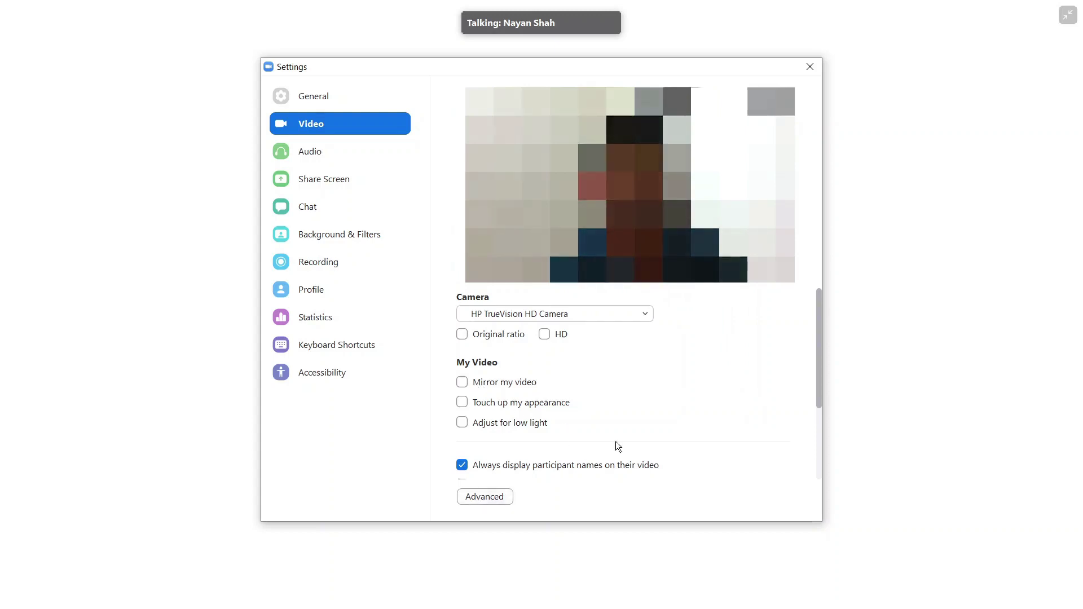
pyautogui.scroll(-4, 727, 405)
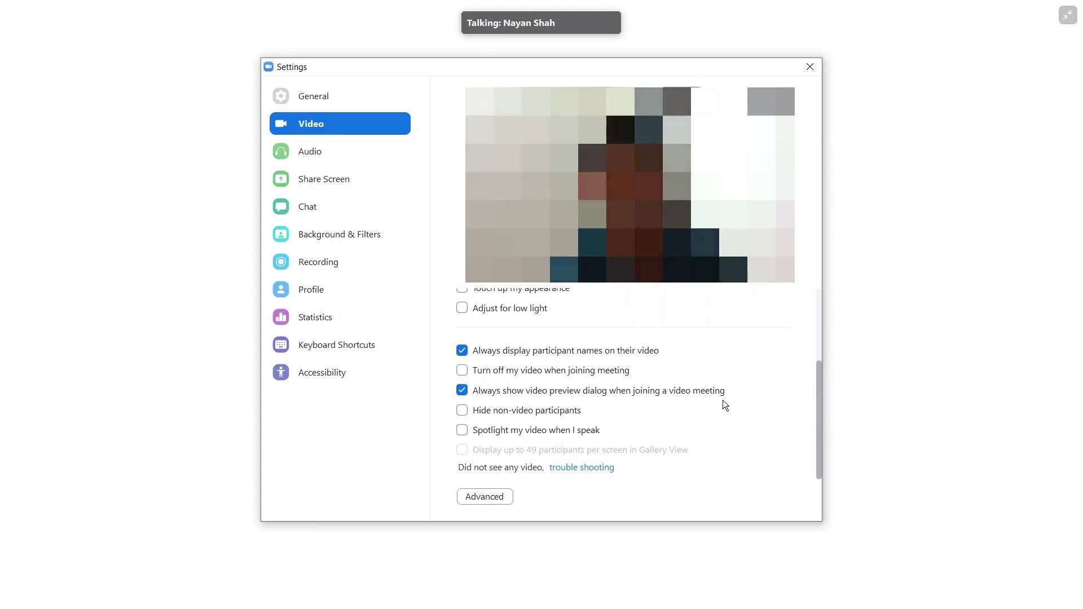
pyautogui.scroll(4, 722, 401)
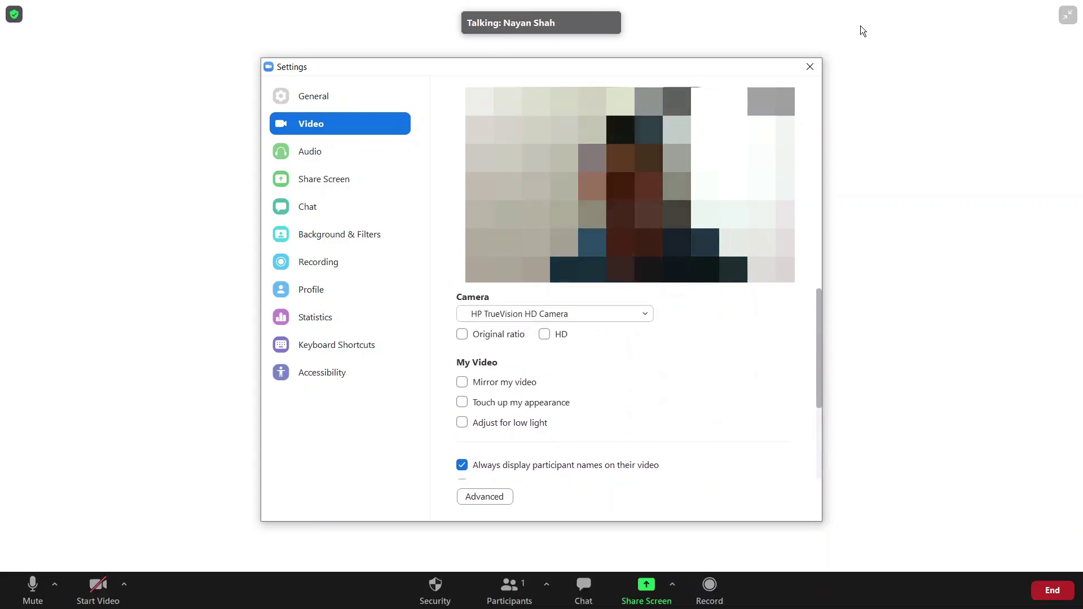
pyautogui.click(811, 66)
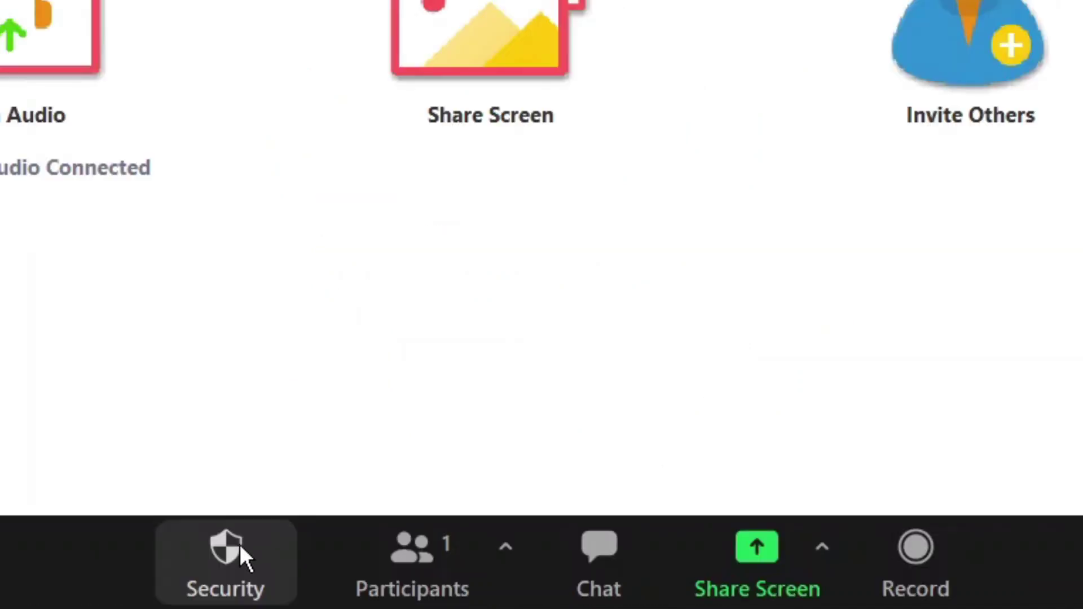
# Disable the security permission that allows participants to chat.
pyautogui.click(218, 557)
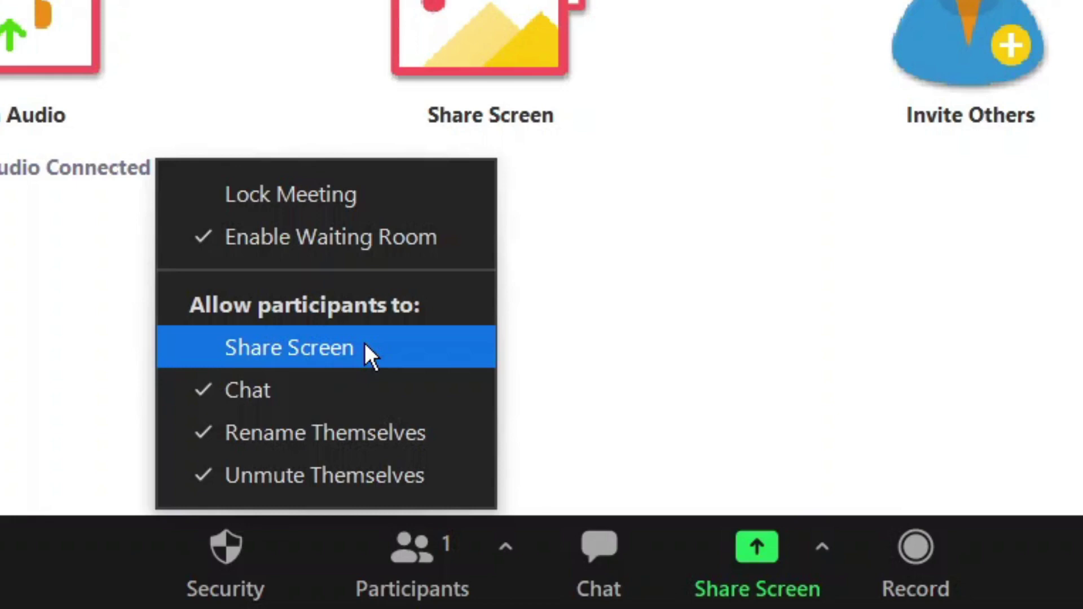
pyautogui.click(325, 392)
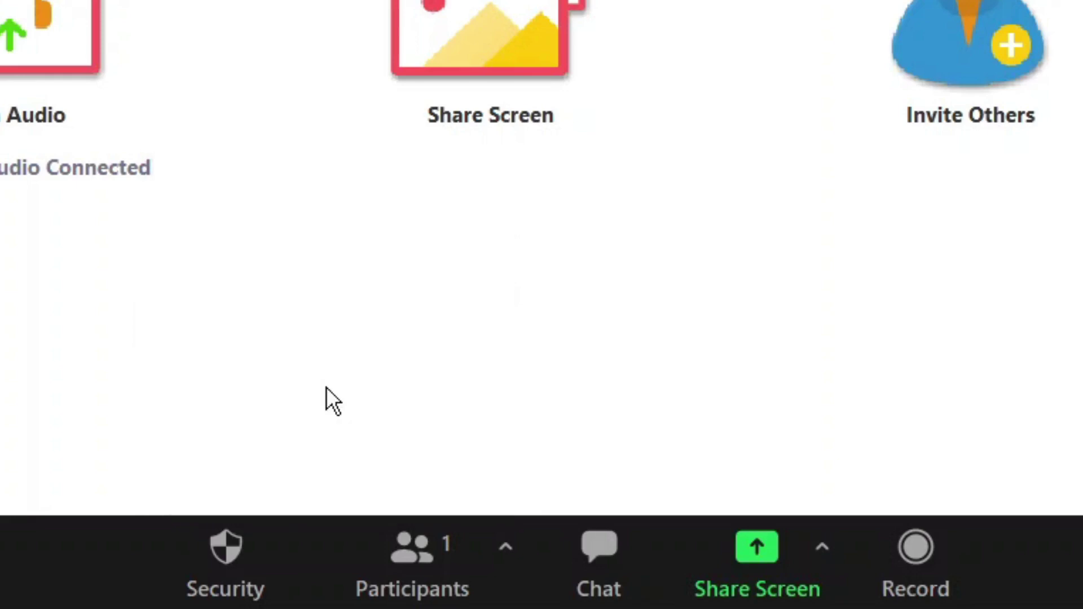
# Disable the security permissions that let participants rename themselves and unmute themselves.
pyautogui.click(176, 564)
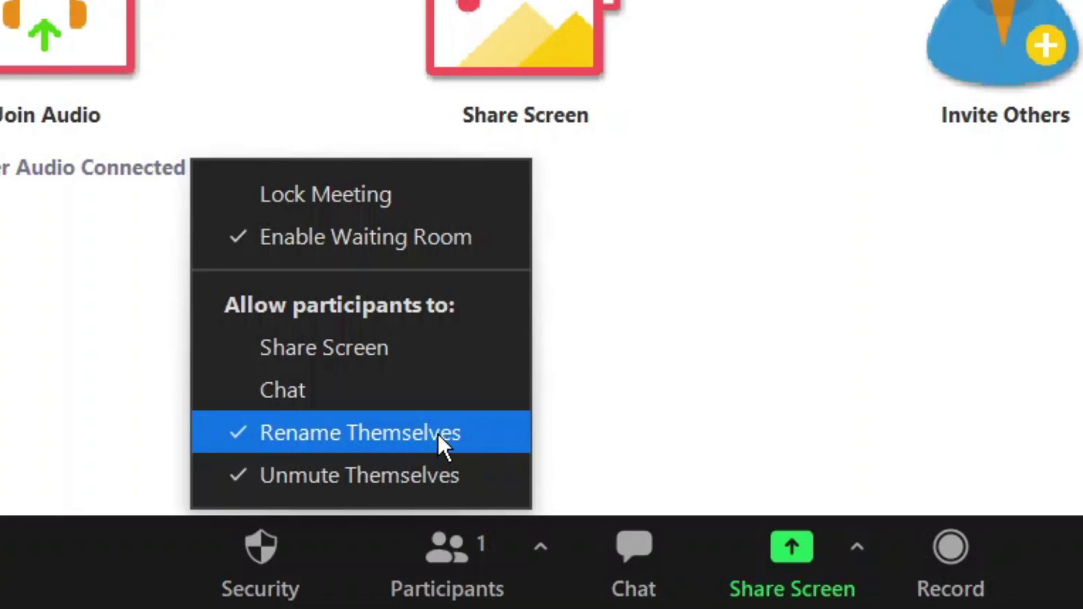
pyautogui.click(438, 434)
pyautogui.click(277, 546)
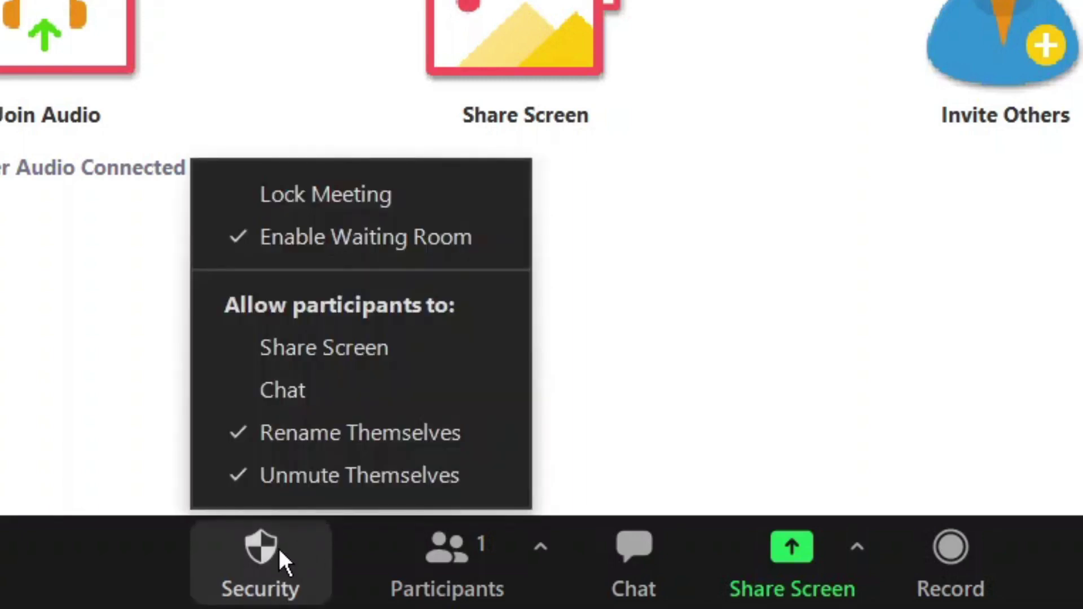
pyautogui.click(368, 438)
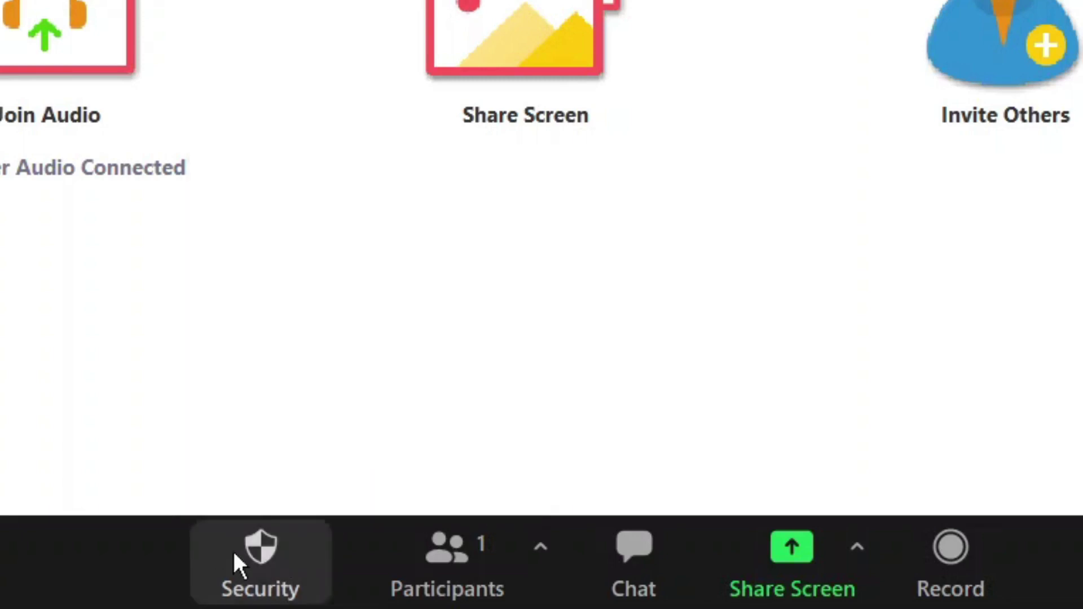
pyautogui.click(246, 547)
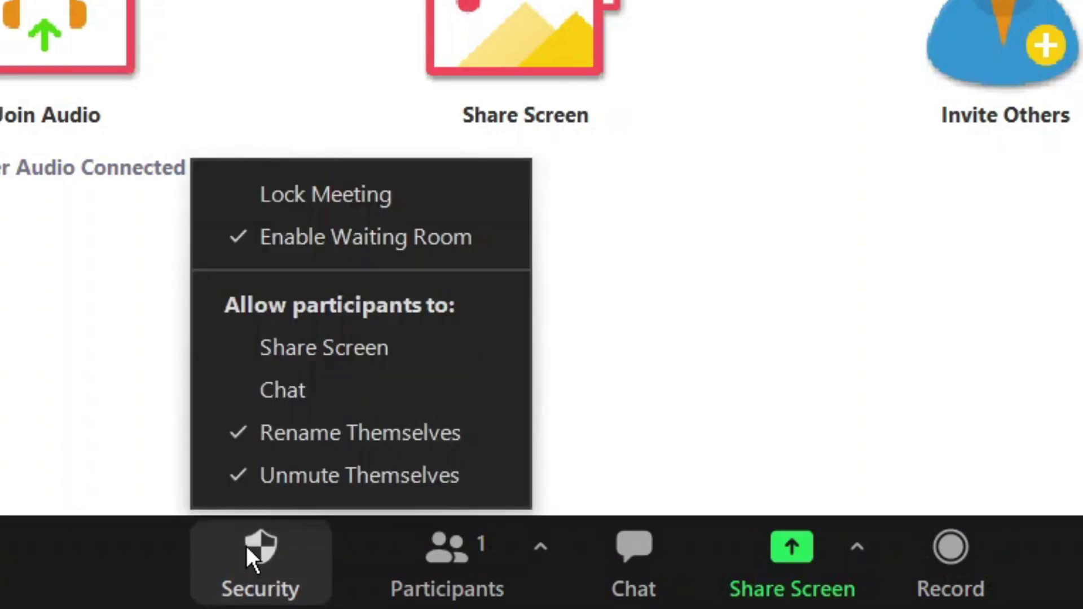
pyautogui.click(363, 477)
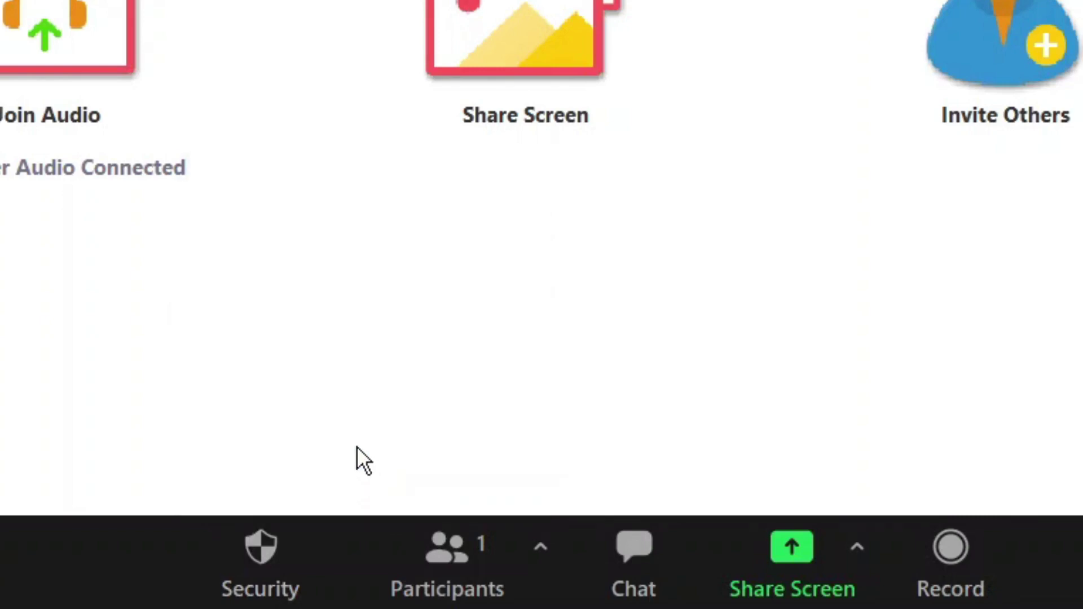
pyautogui.click(257, 547)
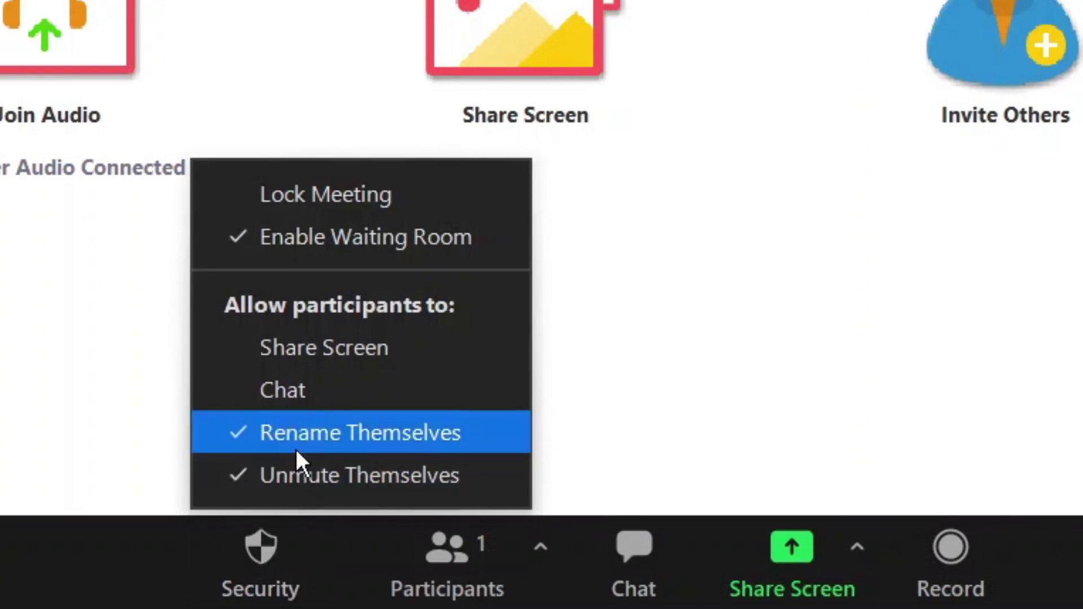
pyautogui.click(234, 435)
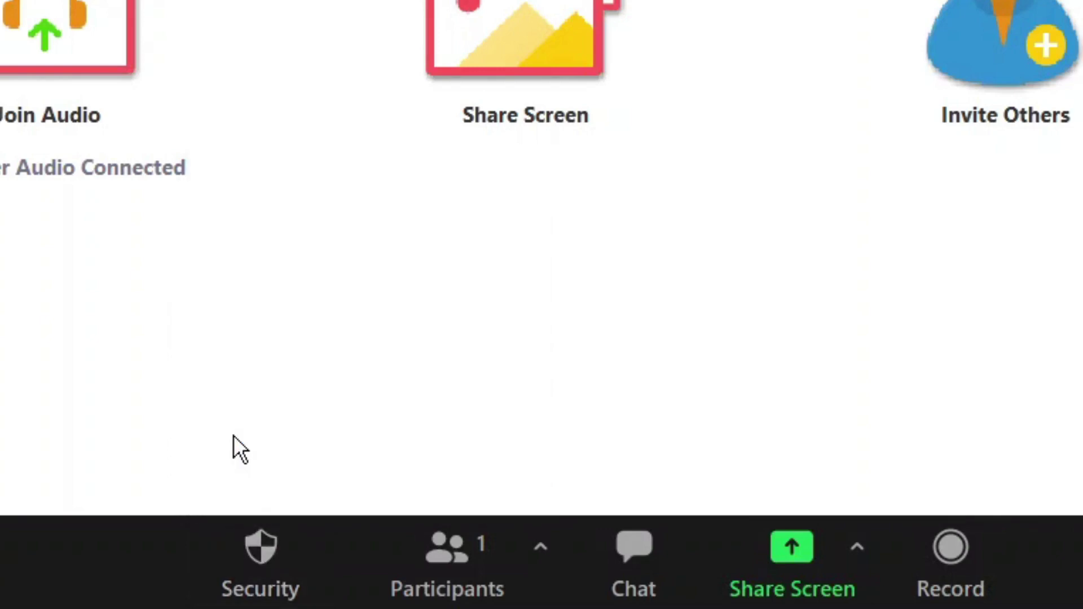
pyautogui.click(254, 547)
pyautogui.click(297, 476)
pyautogui.click(290, 558)
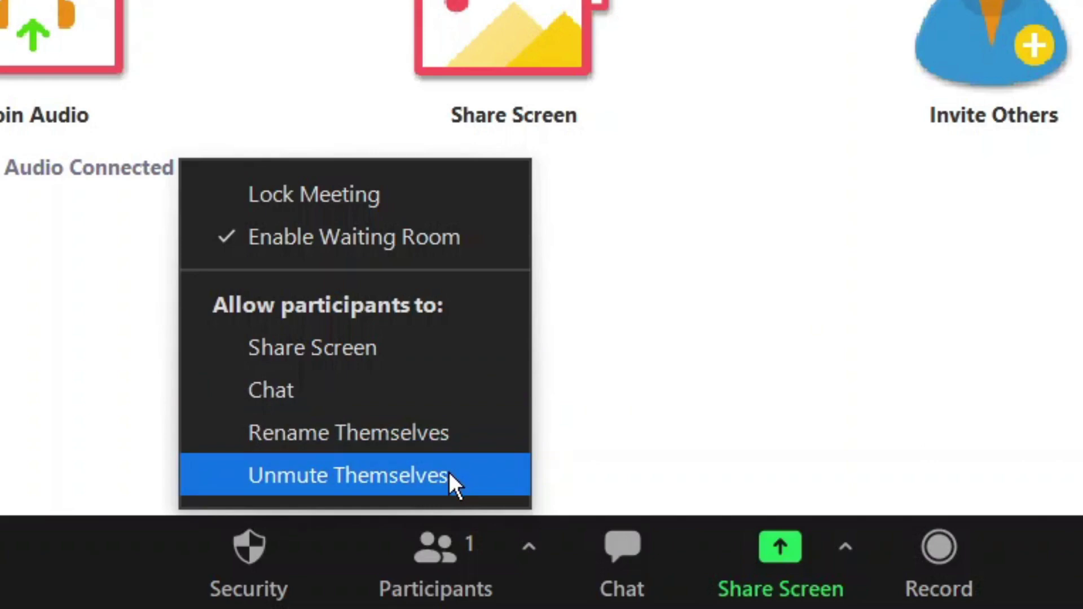
pyautogui.click(644, 350)
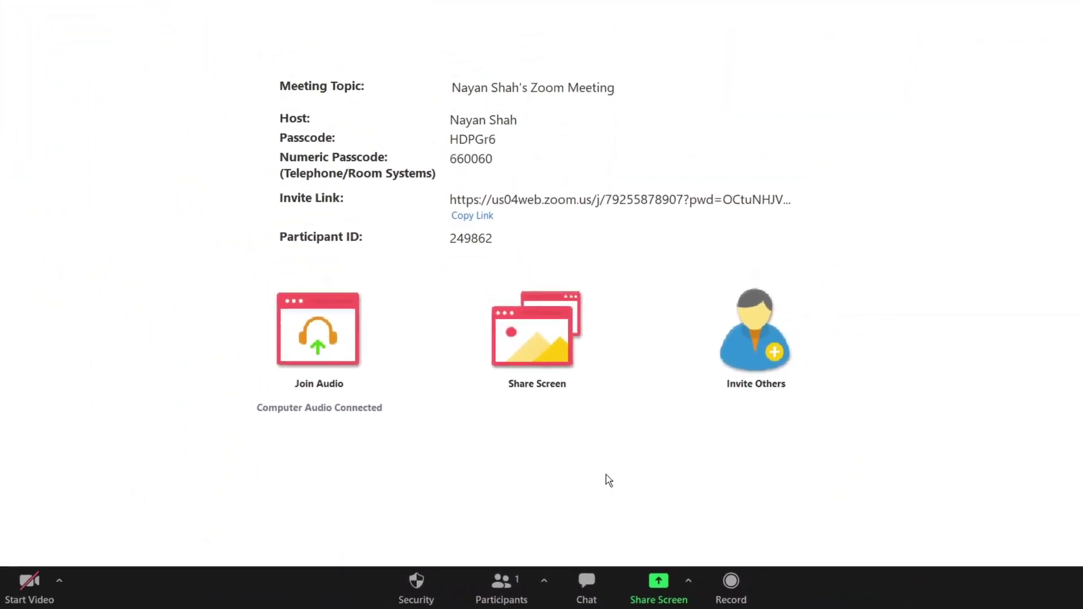
# Mute all current and new participants without allowing them to unmute themselves, and check the additional participant options.
pyautogui.click(508, 593)
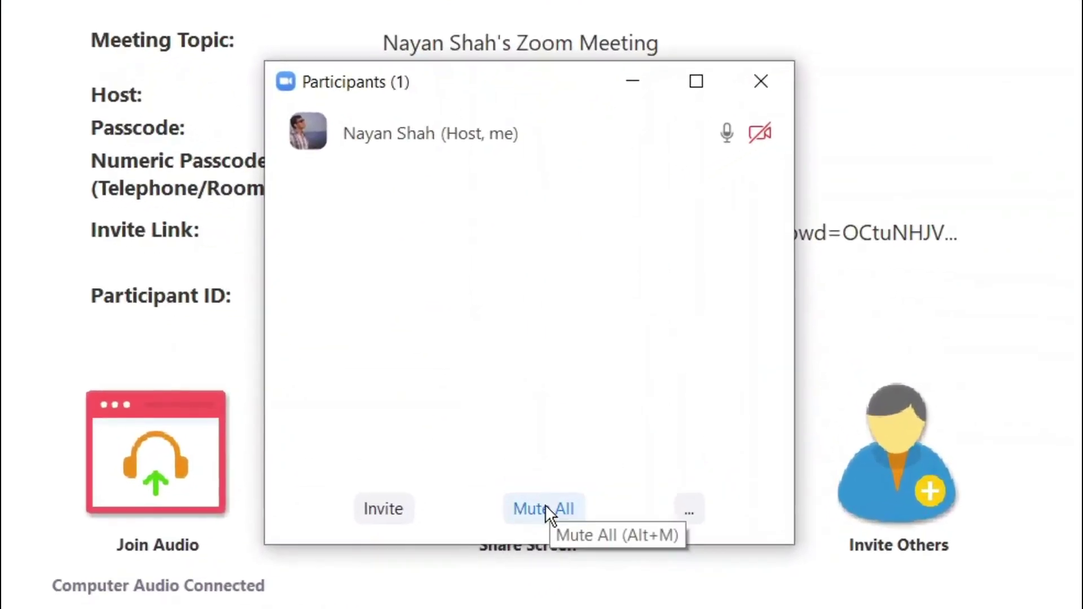
pyautogui.click(545, 508)
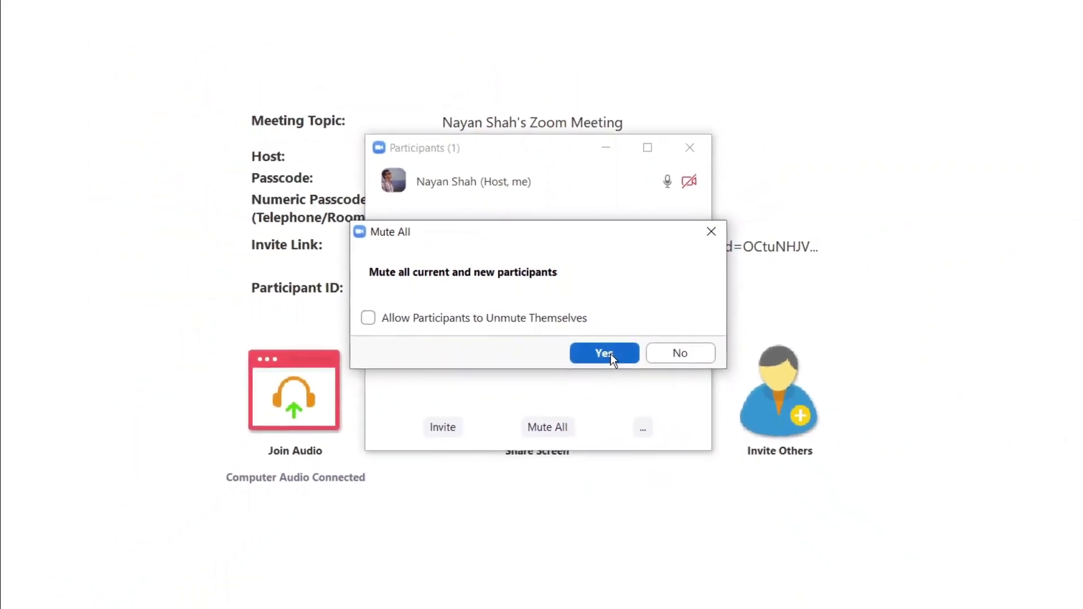
pyautogui.click(610, 354)
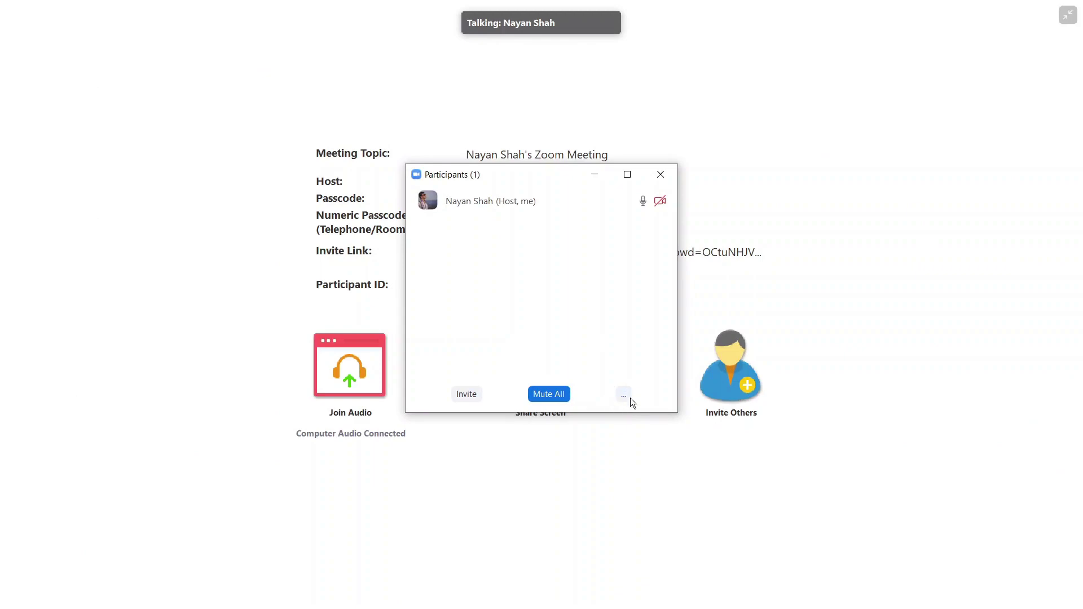
pyautogui.click(623, 395)
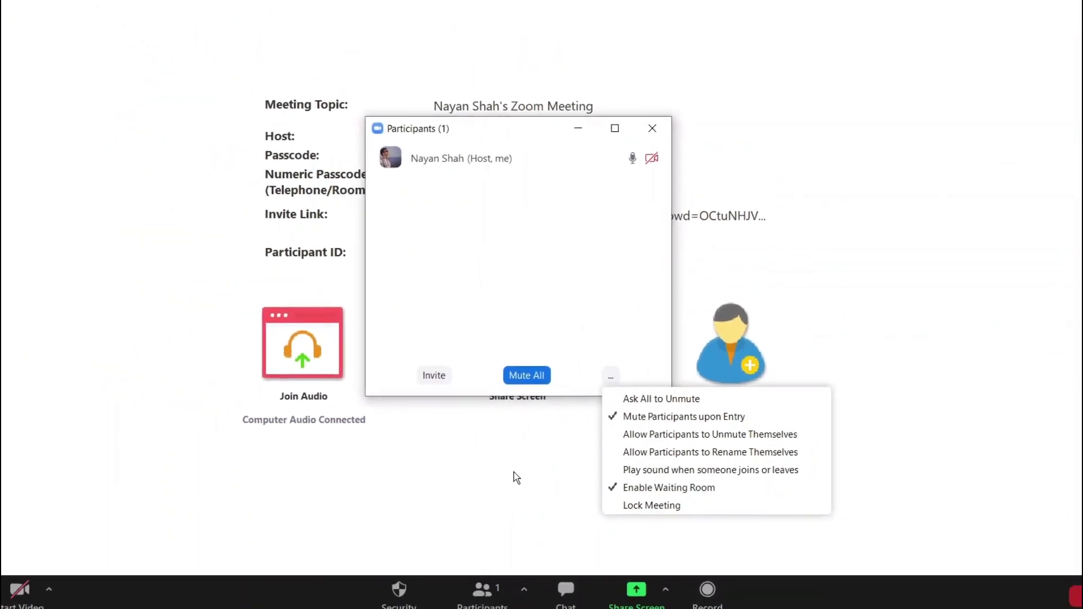
pyautogui.click(514, 473)
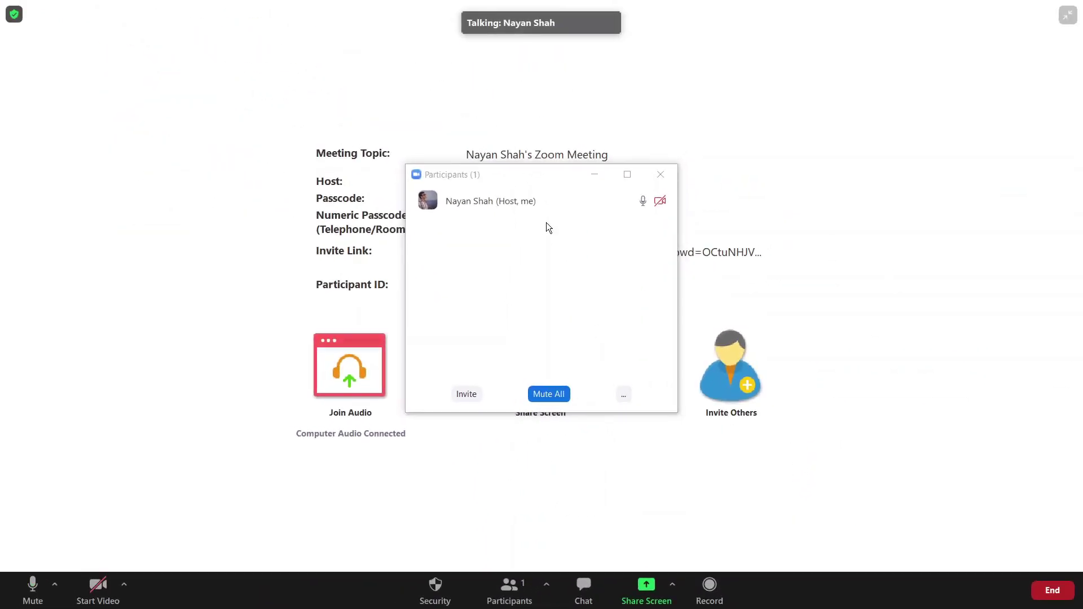
pyautogui.click(659, 175)
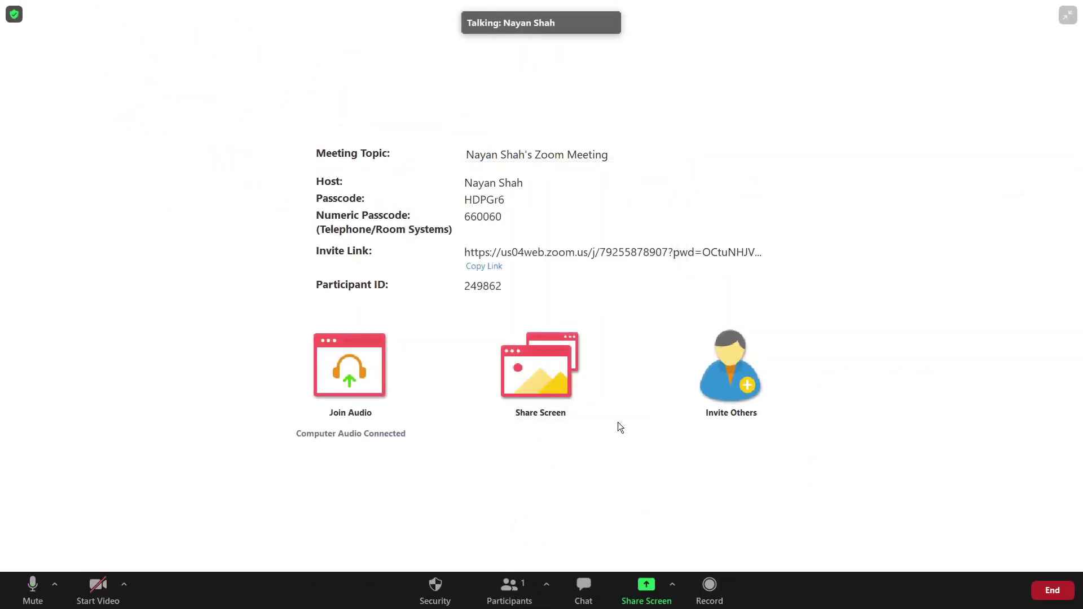
# Restrict participants' meeting chat to Host Only and close the chat window.
pyautogui.click(584, 585)
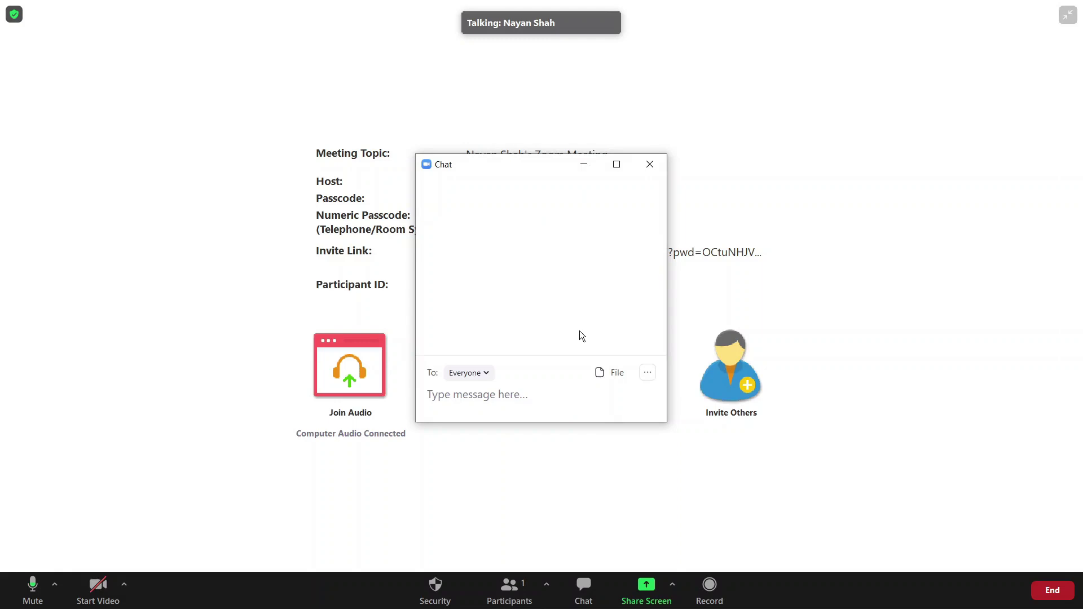
pyautogui.click(646, 373)
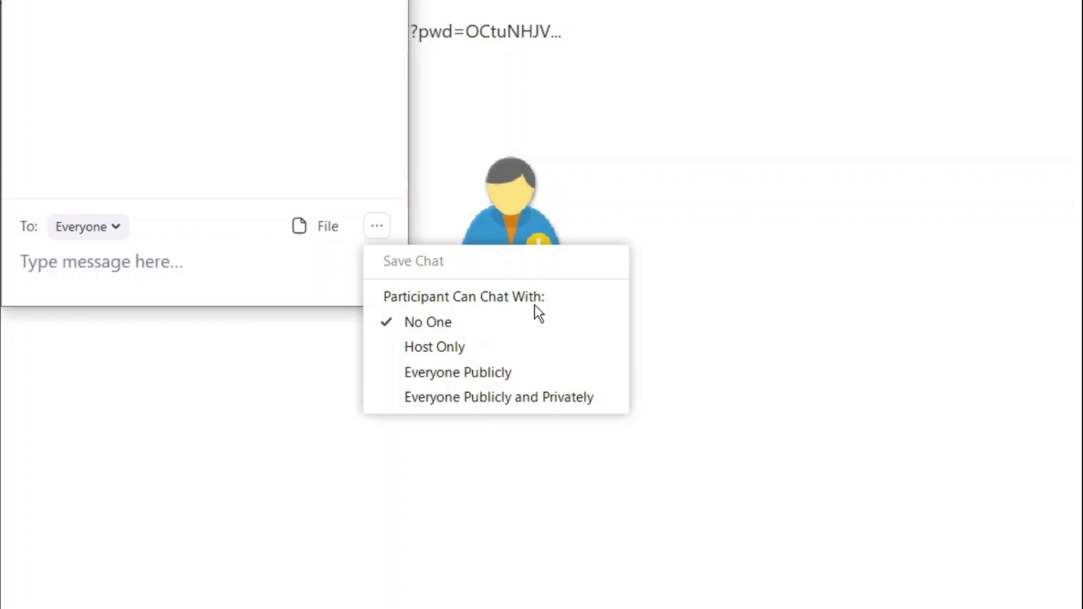
pyautogui.click(479, 349)
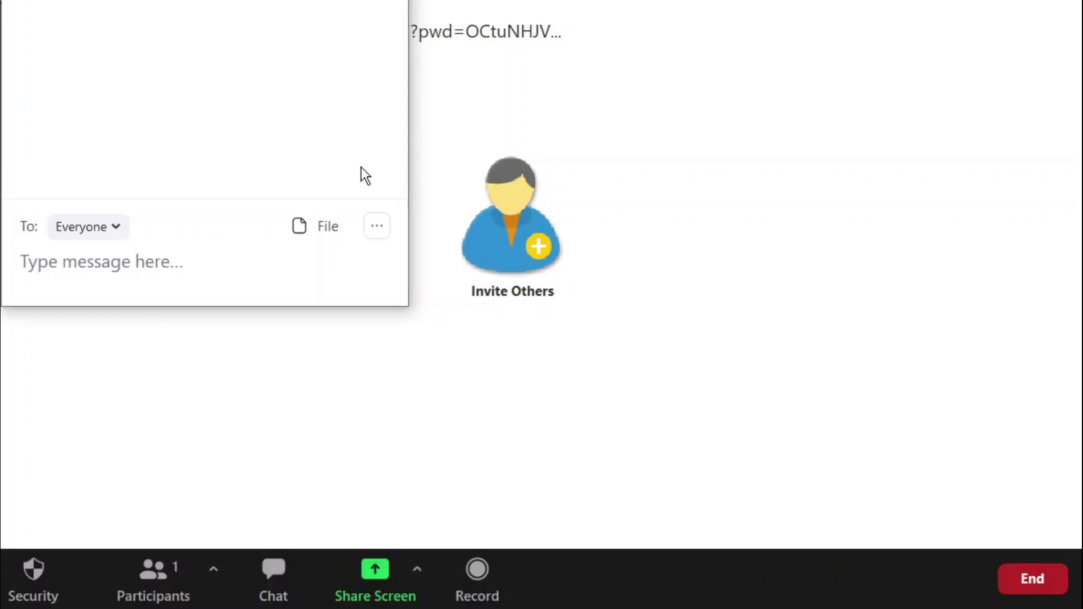
pyautogui.click(377, 228)
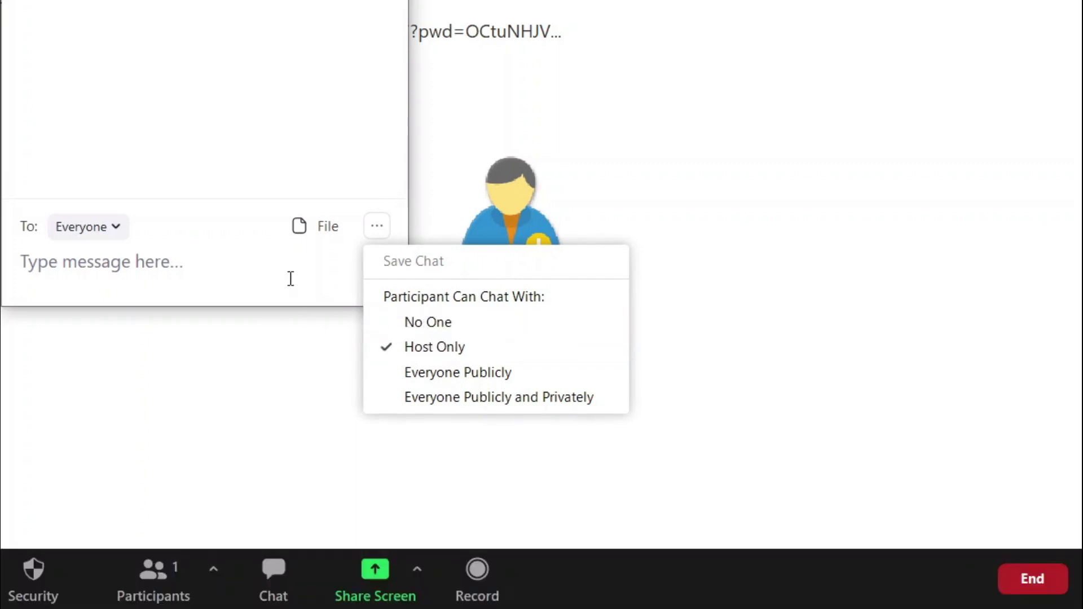
pyautogui.click(290, 278)
pyautogui.click(646, 163)
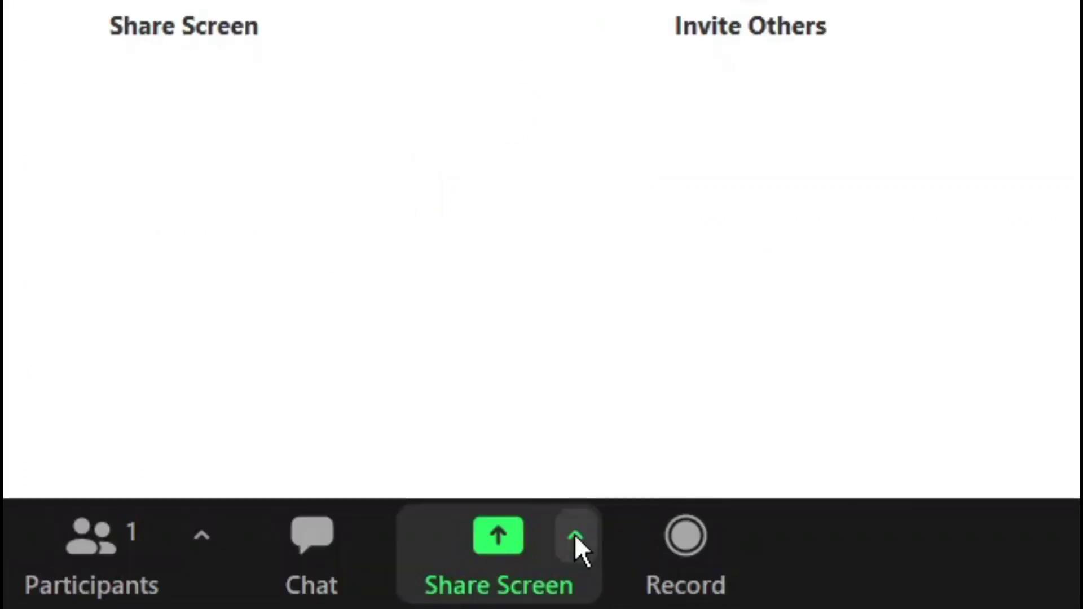
# Review the advanced sharing options for how many participants can share at once and who can share.
pyautogui.click(574, 536)
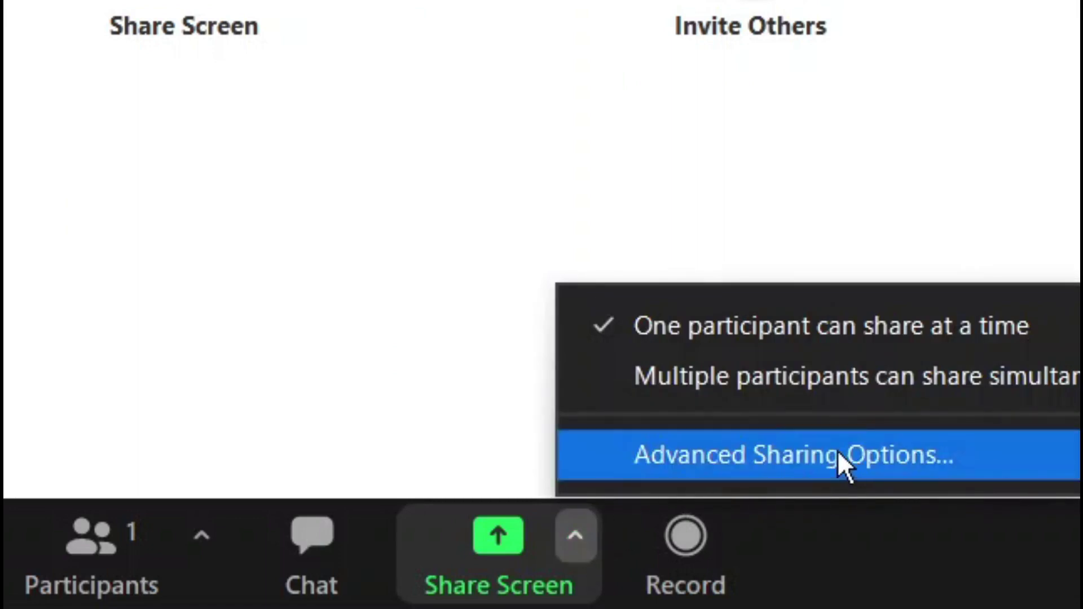
pyautogui.click(872, 445)
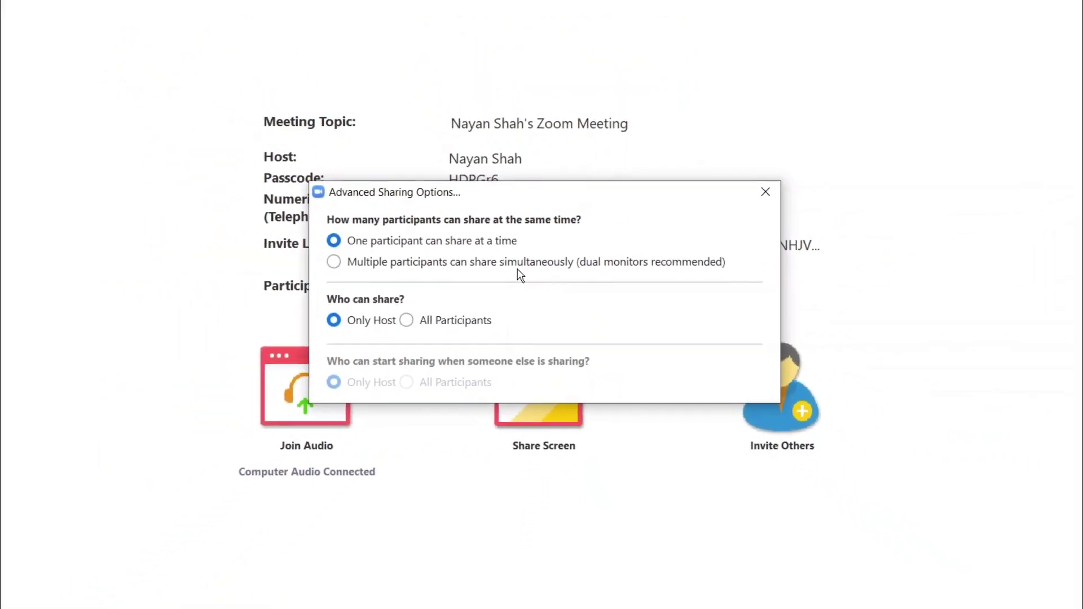
pyautogui.click(766, 192)
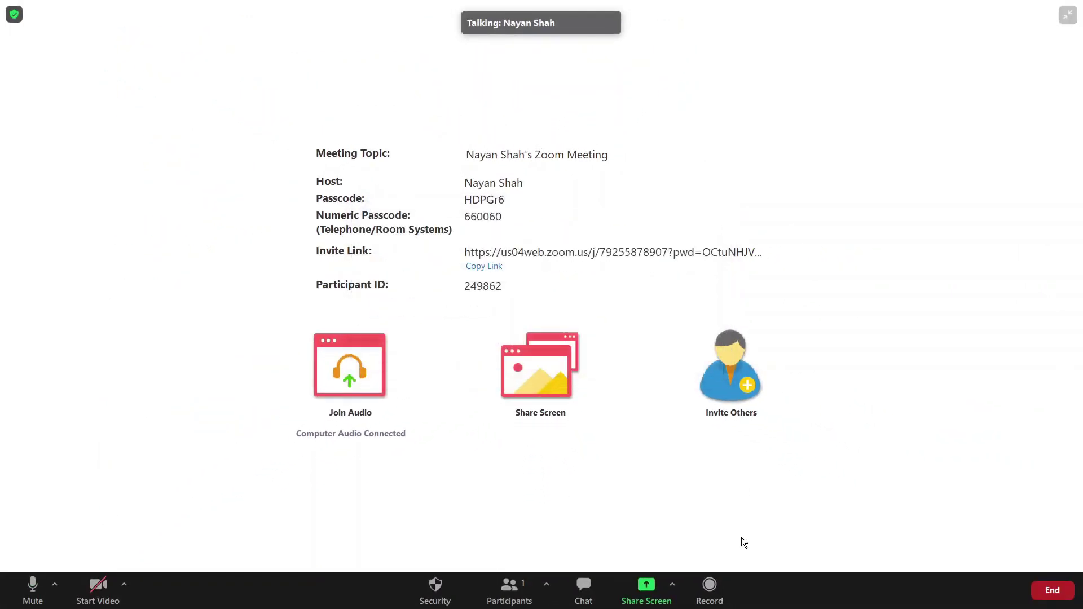
# Make a short recording of the meeting, pausing it before stopping it.
pyautogui.click(709, 590)
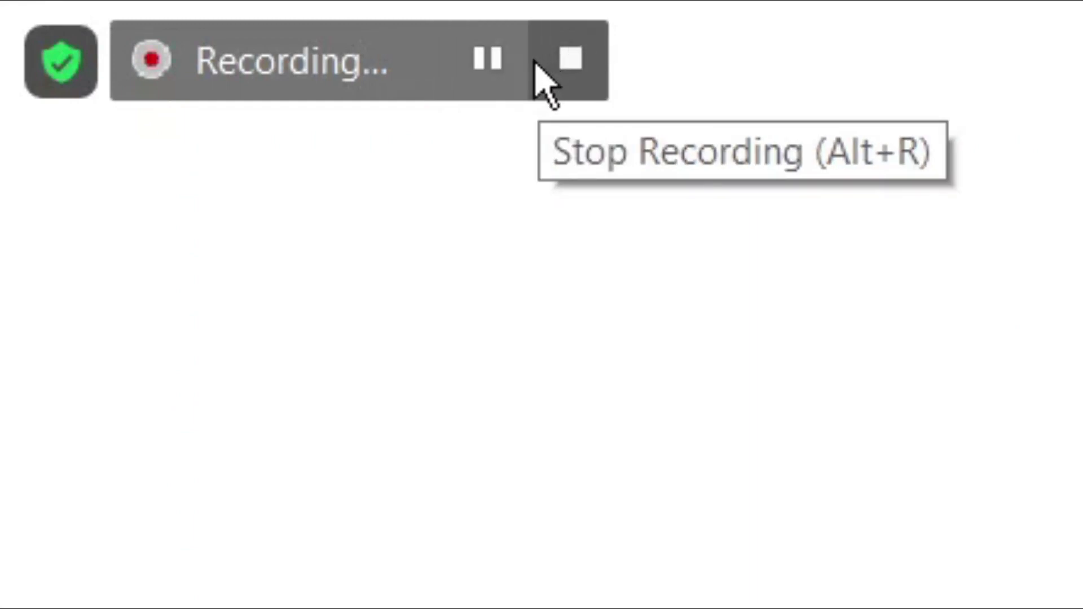
pyautogui.click(509, 80)
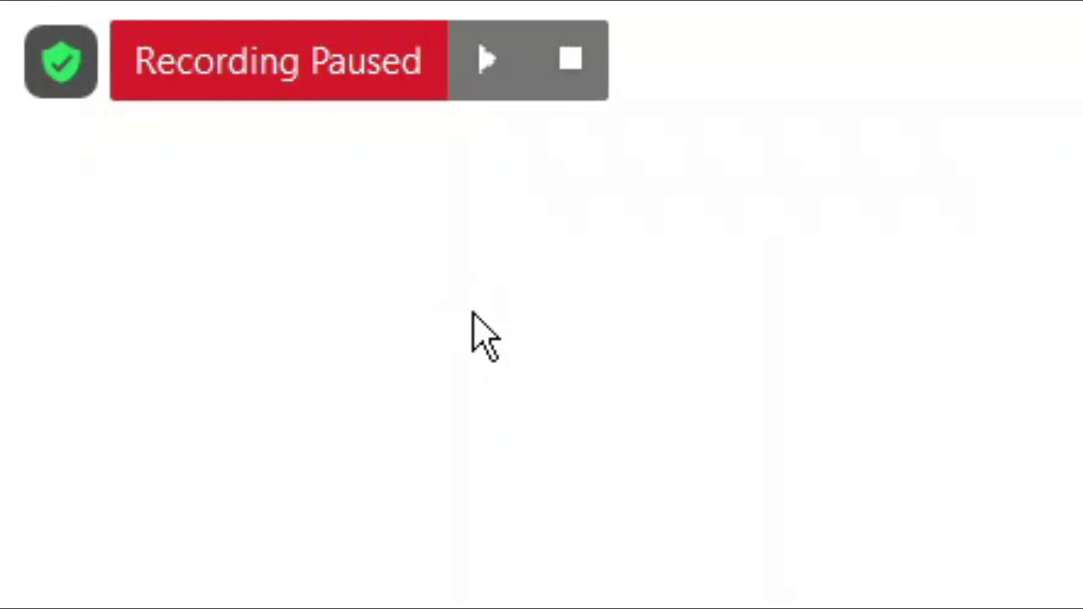
pyautogui.click(561, 65)
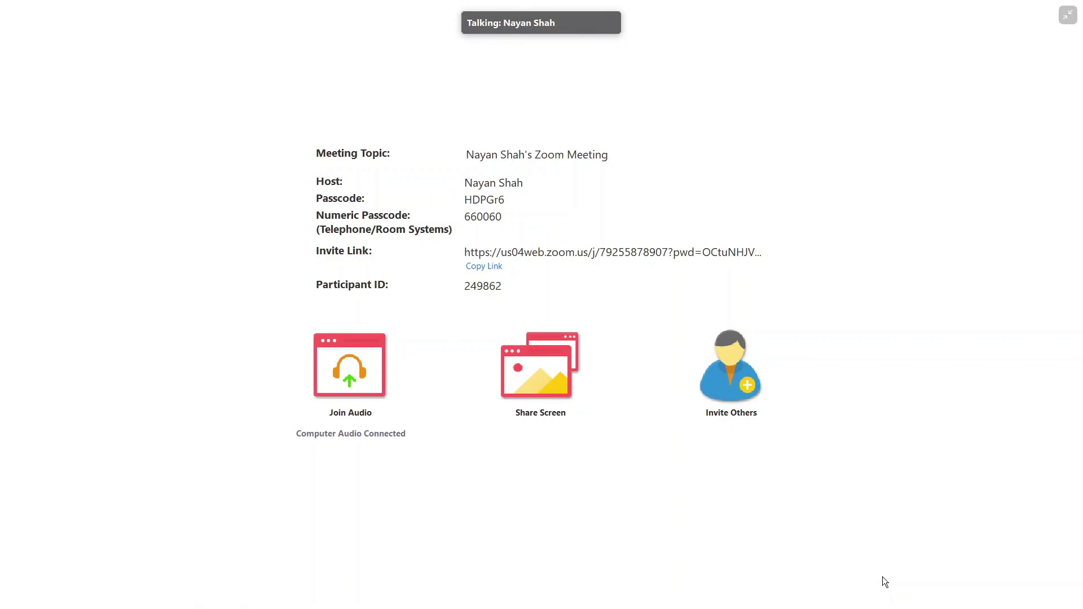
# End the meeting for all participants.
pyautogui.moveTo(839, 515)
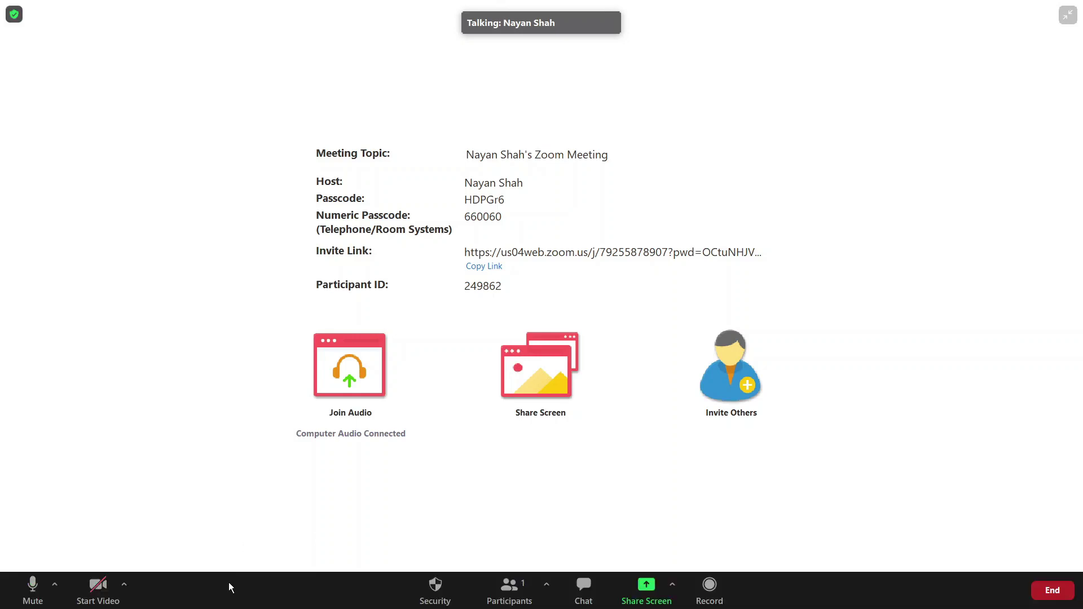
pyautogui.click(1053, 591)
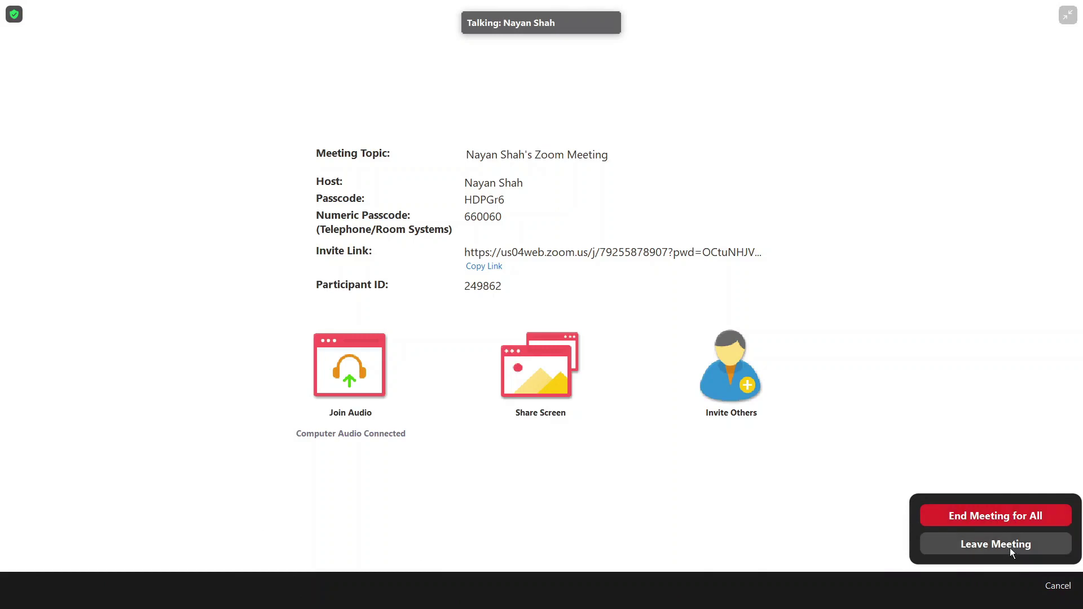
pyautogui.click(994, 514)
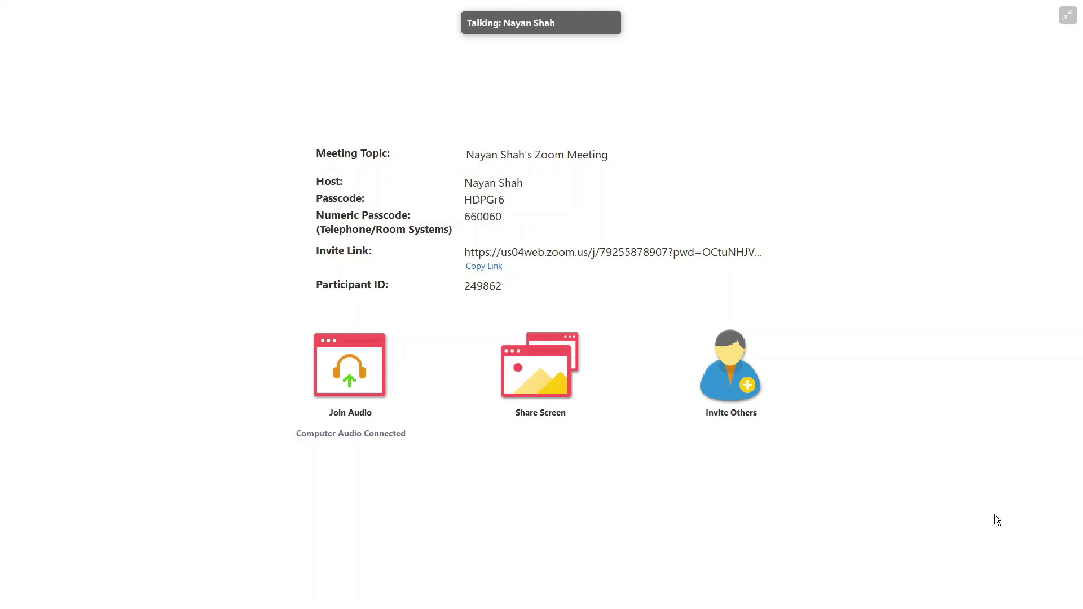